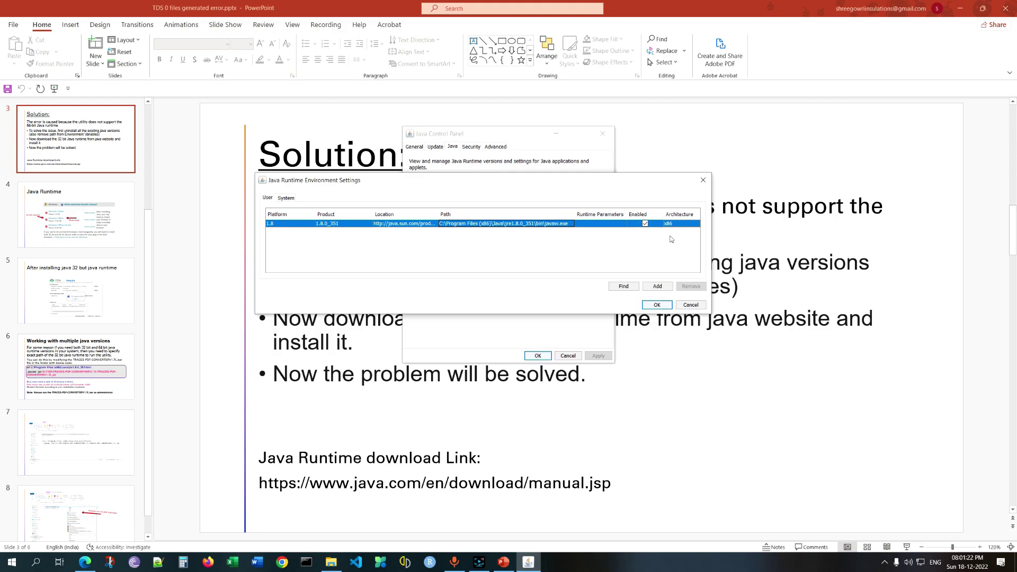
Step: Move the Java Runtime Environment Settings dialog aside to show the x86 jre1.8.0_351 runtime
left_click(556, 240)
left_click_drag(490, 186, 569, 276)
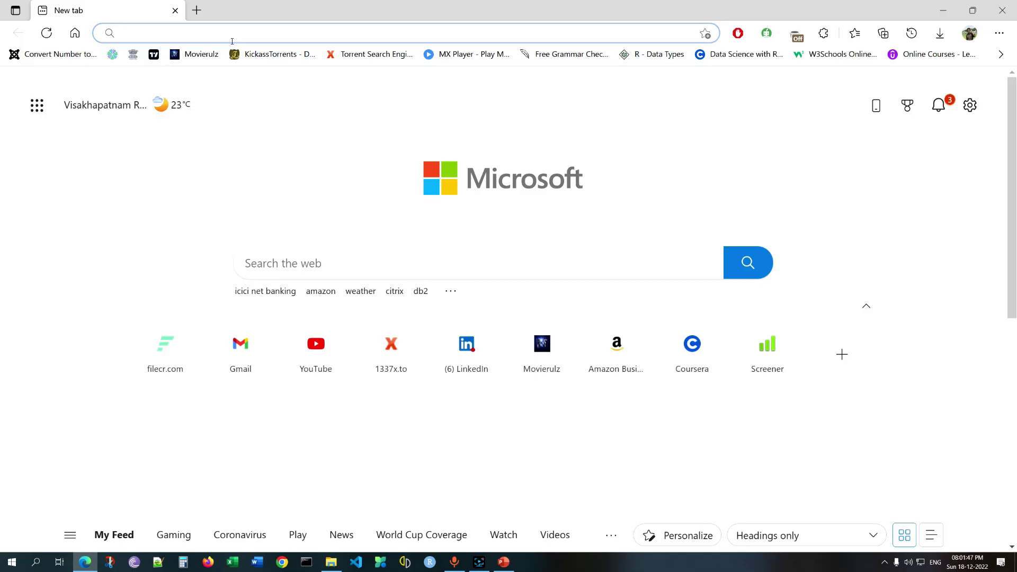
Step: Search 'java runtime 32-bit download' and download the Windows Offline installer from java.com's manual download page
type("java runtime ")
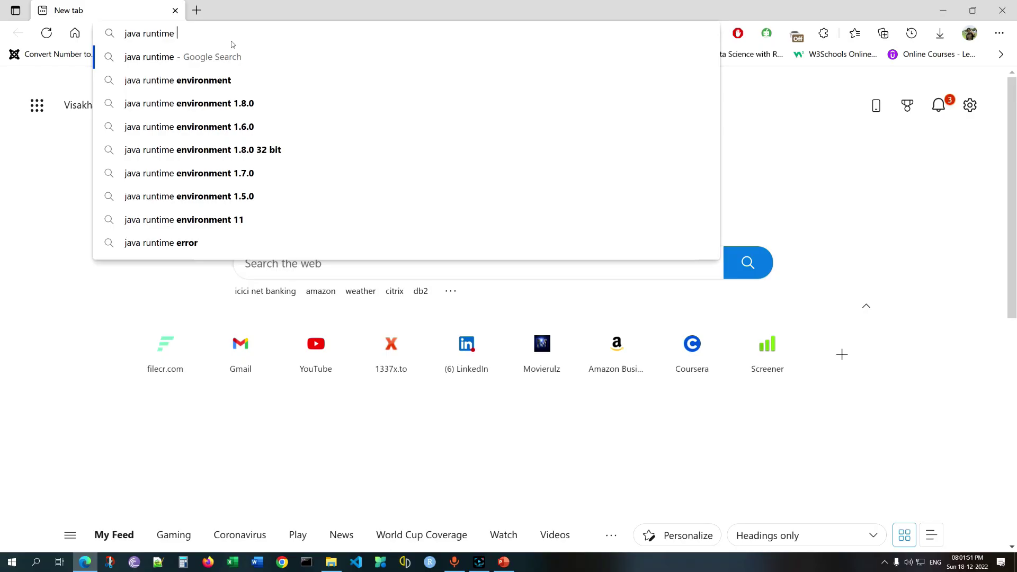
type("32-bit download")
key("Return")
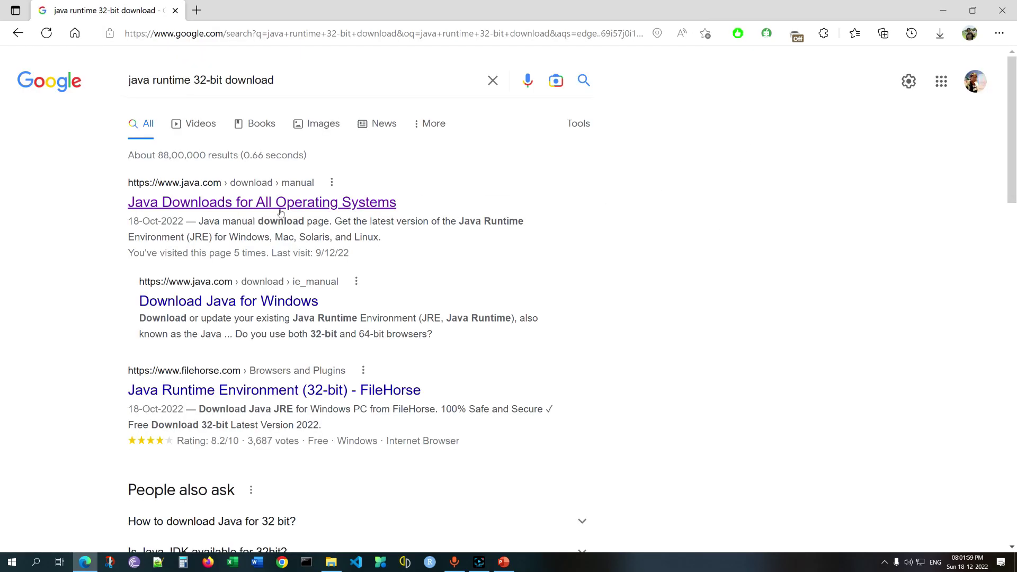
left_click(280, 204)
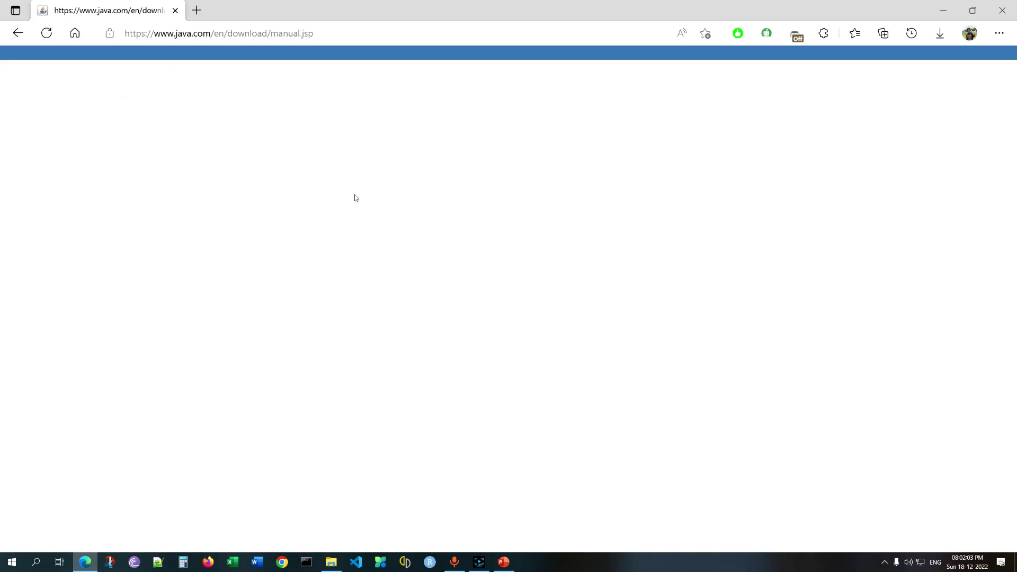
scroll(402, 351, "down", 5)
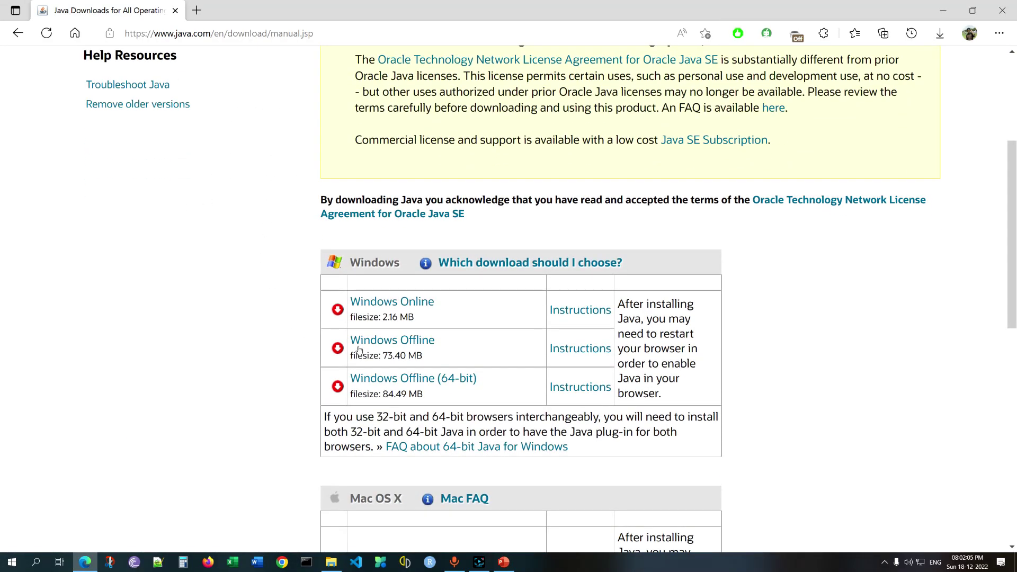
left_click(417, 343)
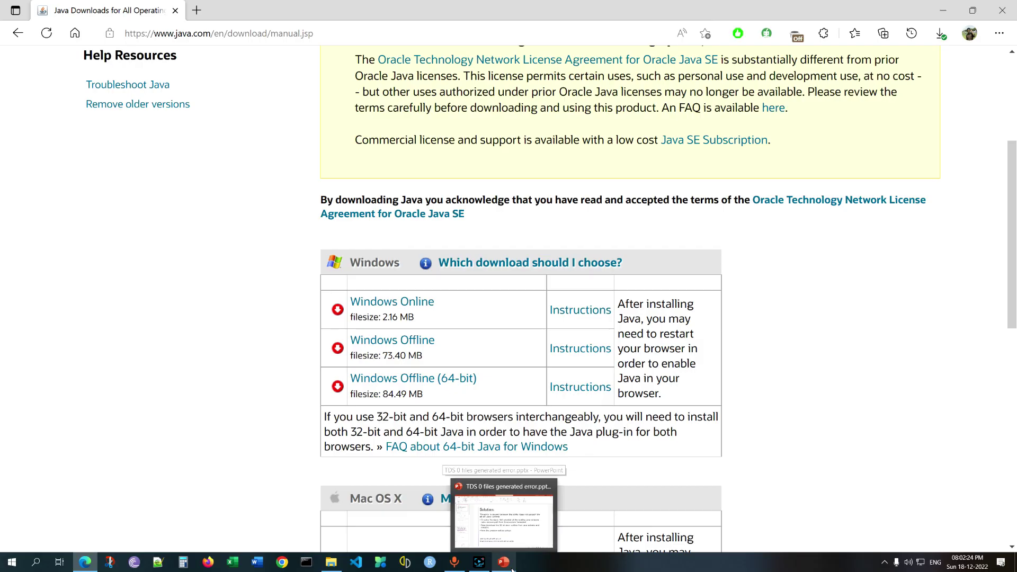
left_click(503, 562)
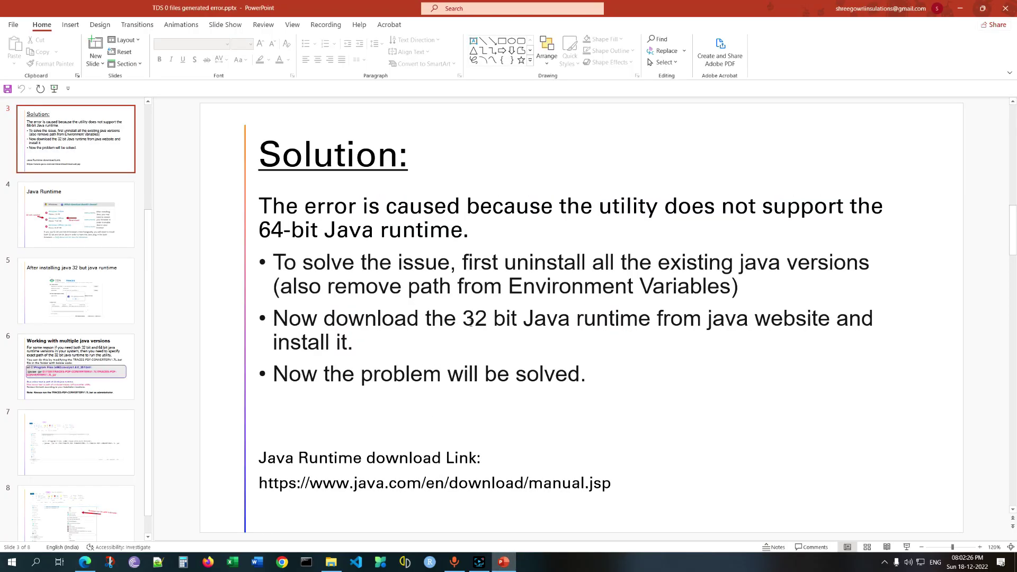
Step: Present from the Java Runtime slide through to the 'Working with multiple java versions' slide
left_click(87, 240)
key("shift+F5")
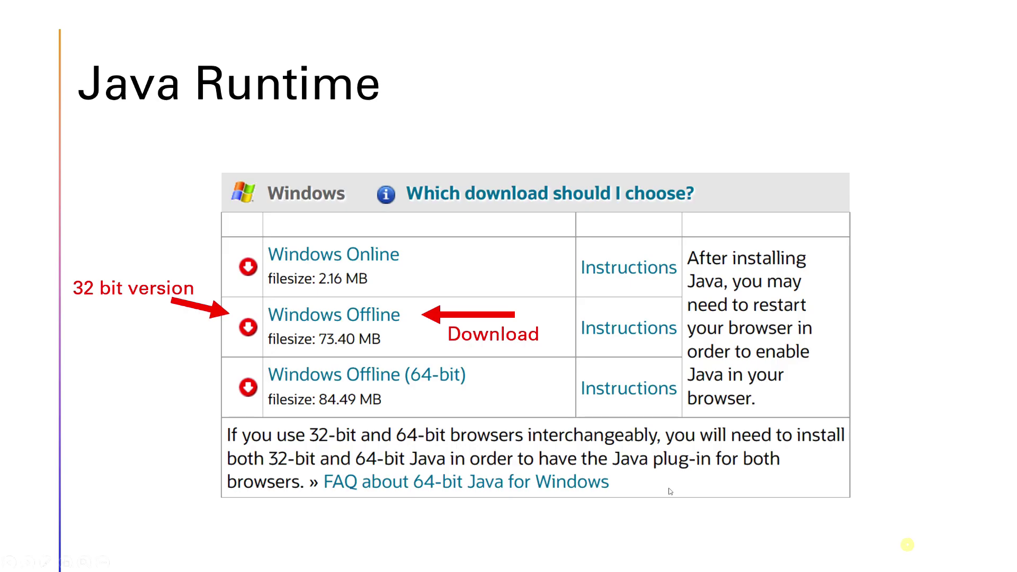
left_click(180, 248)
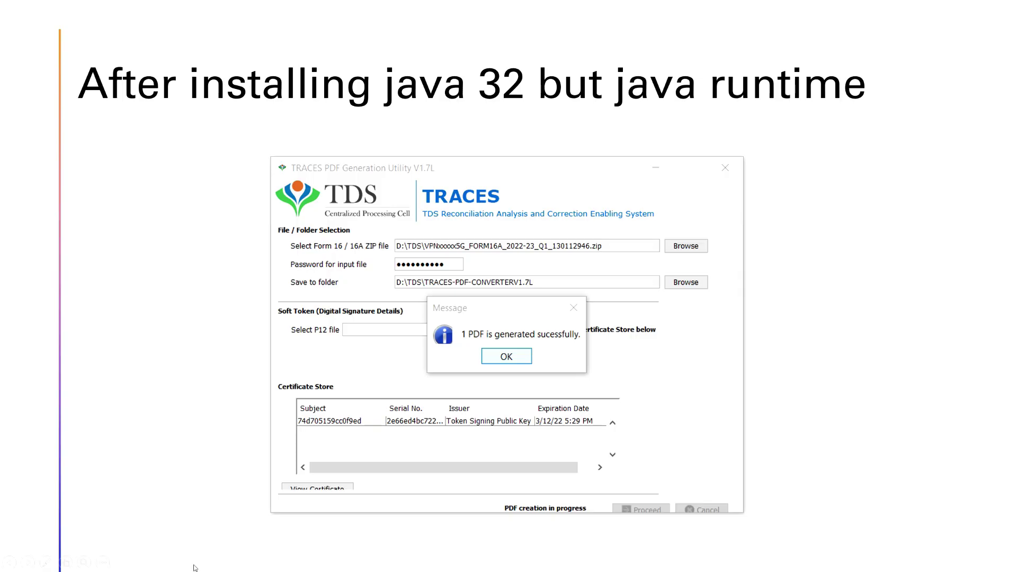
key("Right")
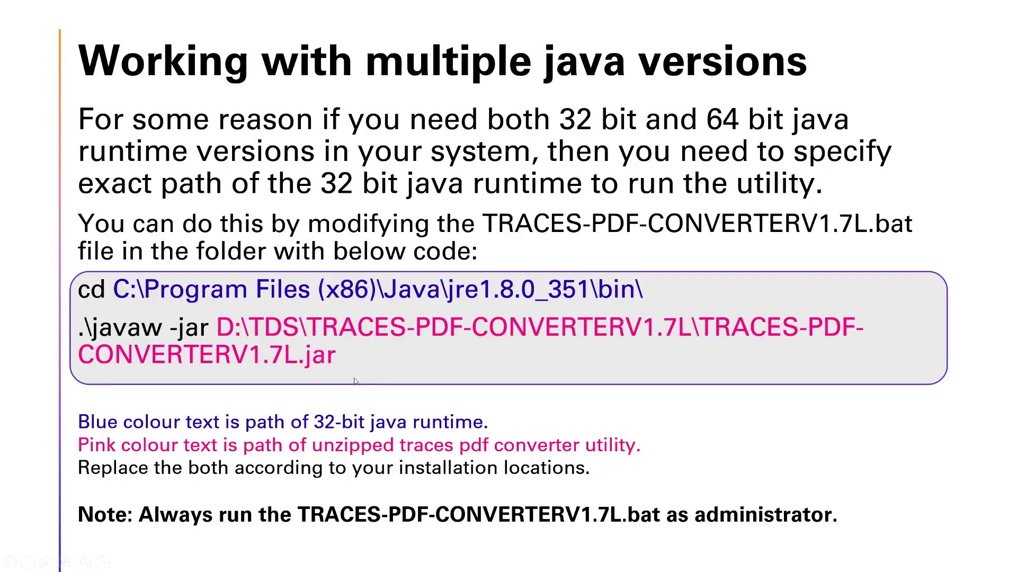
key("super")
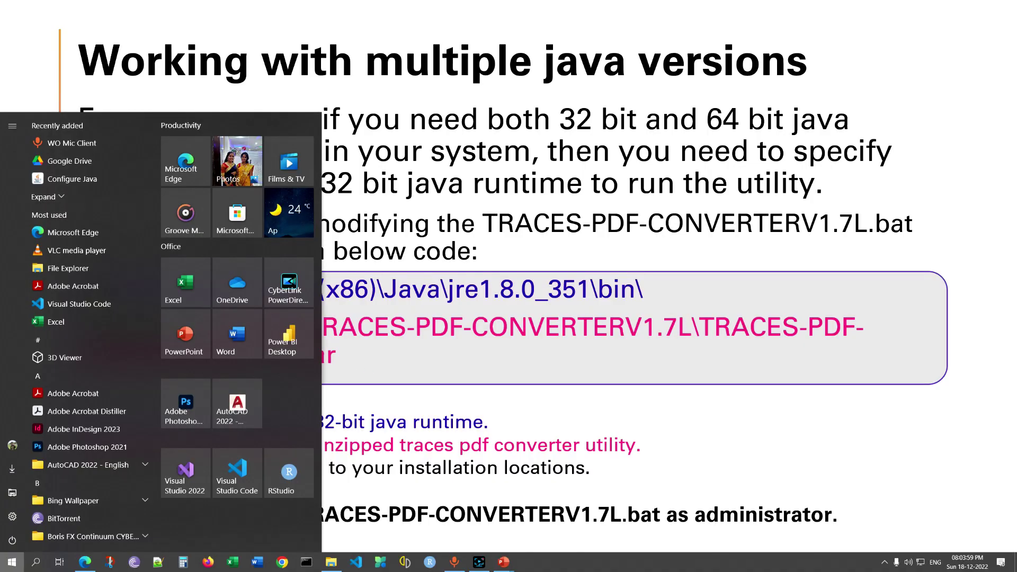
Step: Open the D:\TDS\TRACES-PDF-CONVERTERV1.7L folder and compare the converter .bat and .bat.bak files
left_click(329, 568)
left_click(162, 109)
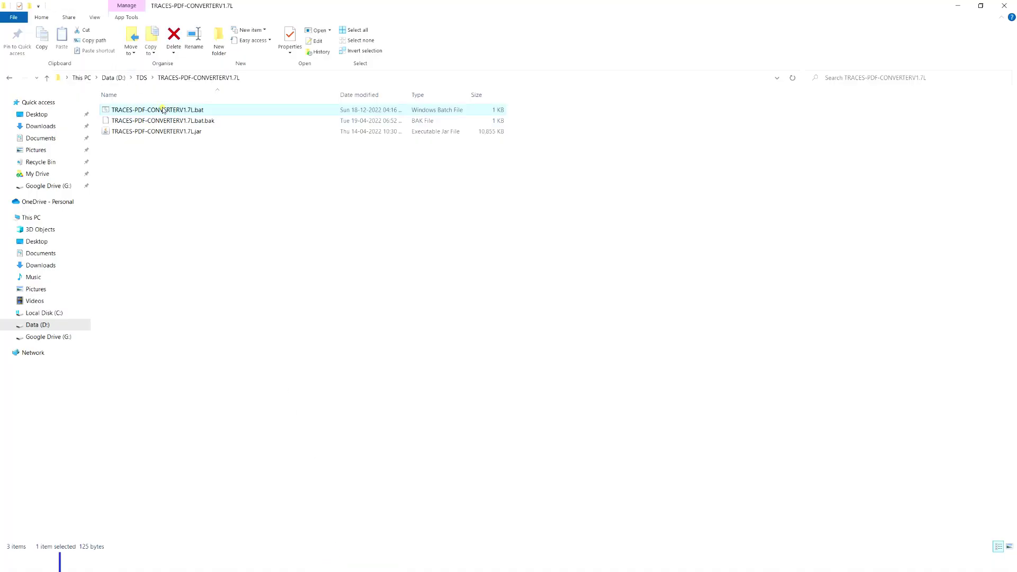
left_click(191, 121)
left_click(209, 110)
left_click(209, 119)
left_click(208, 110)
left_click(209, 120)
Step: View the .bat.bak backup in Notepad++, confirming it only starts javaw with the jar
right_click(218, 123)
left_click(264, 161)
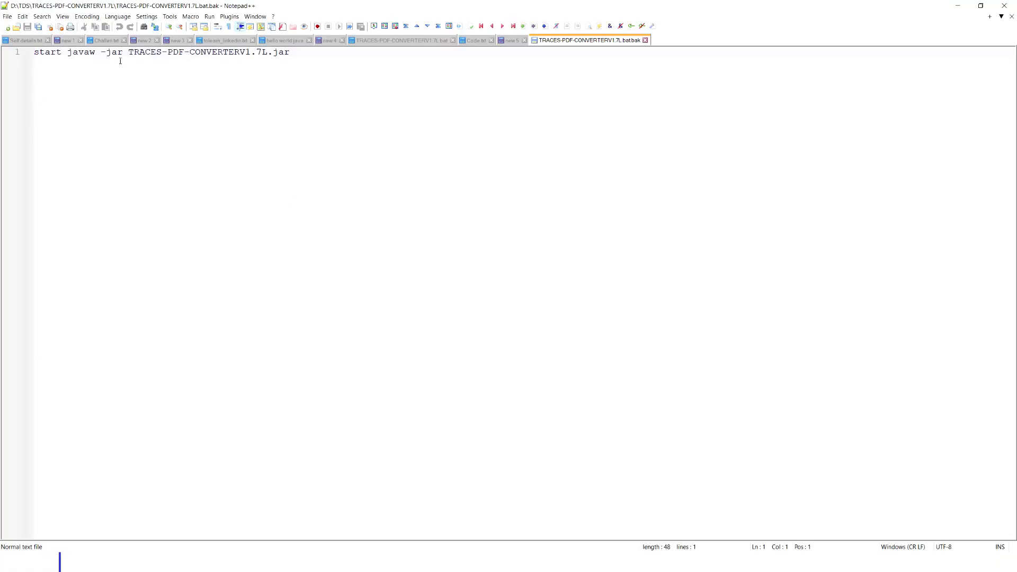
left_click(357, 62)
left_click(1004, 5)
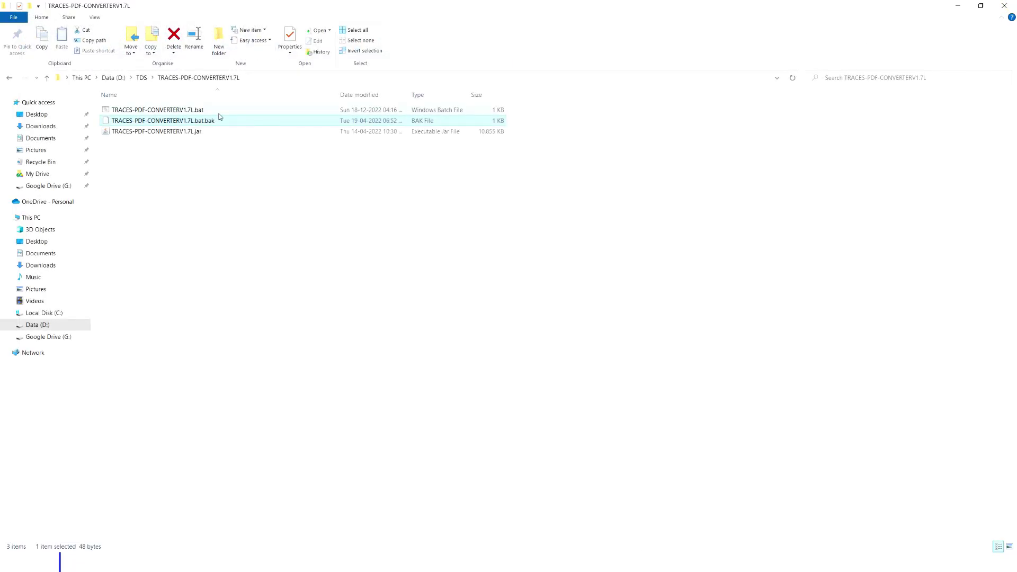
right_click(203, 108)
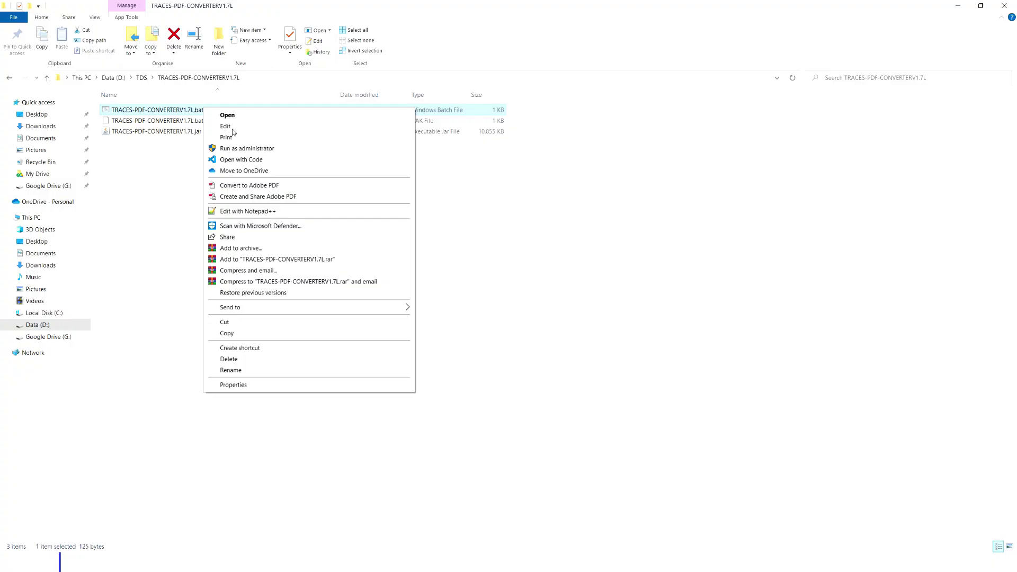
Step: Review the .bat's cd to jre1.8.0_351\bin and javaw -jar lines, then save and close Notepad
left_click(233, 126)
left_click_drag(141, 169, 621, 178)
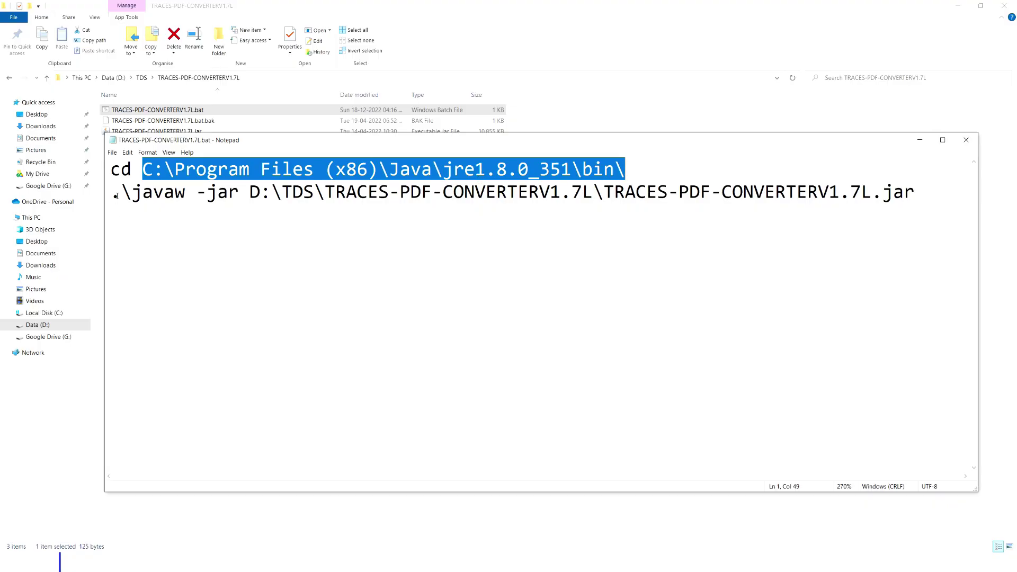
left_click(126, 209)
left_click_drag(368, 238, 357, 238)
left_click_drag(250, 193, 921, 201)
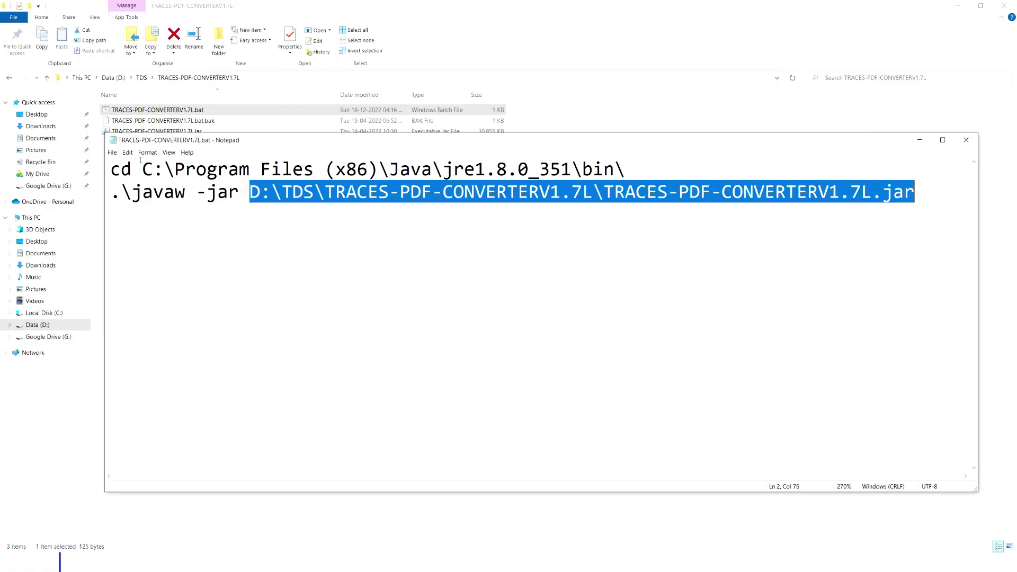
left_click(316, 236)
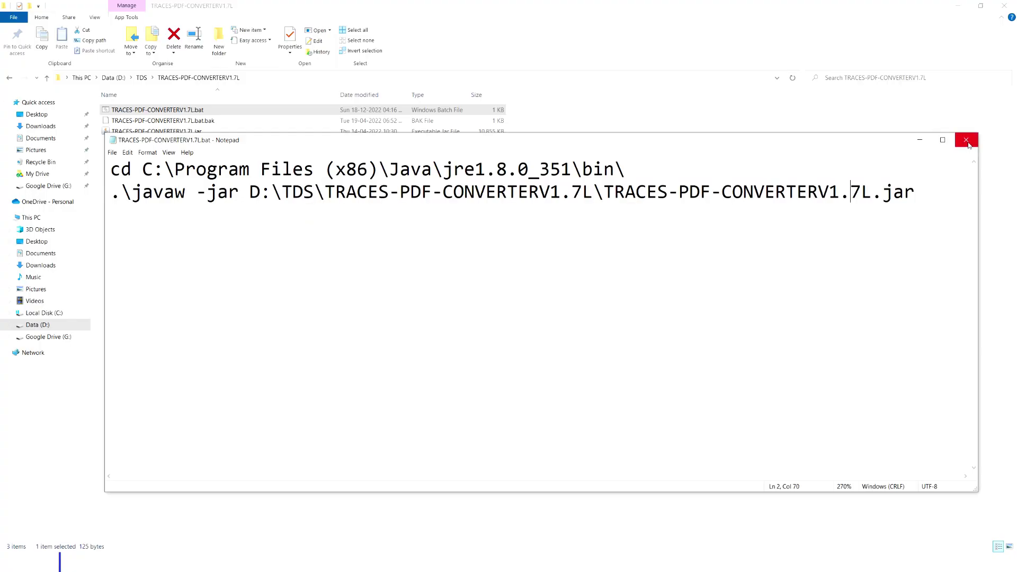
left_click(112, 153)
left_click(126, 191)
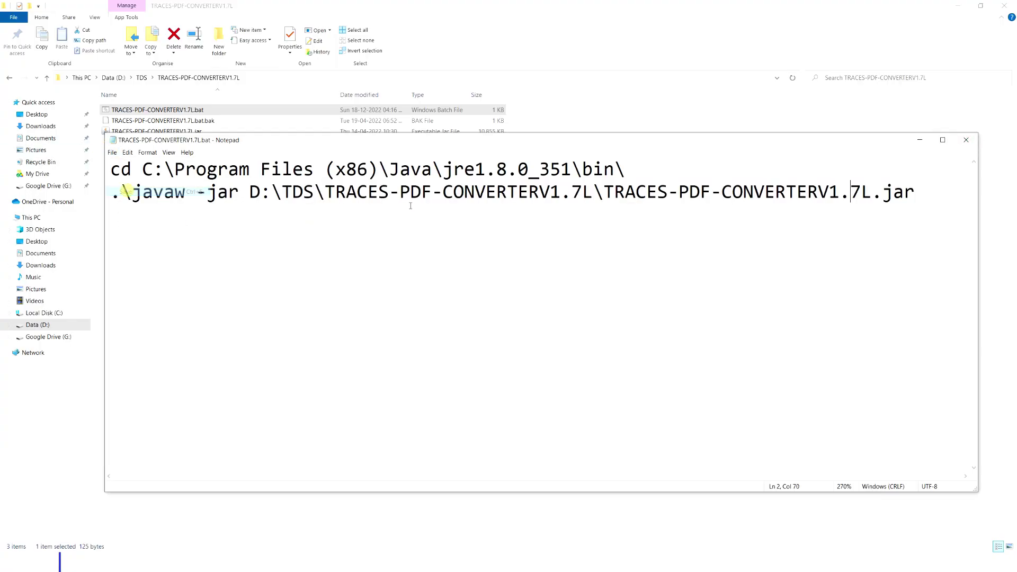
left_click(966, 140)
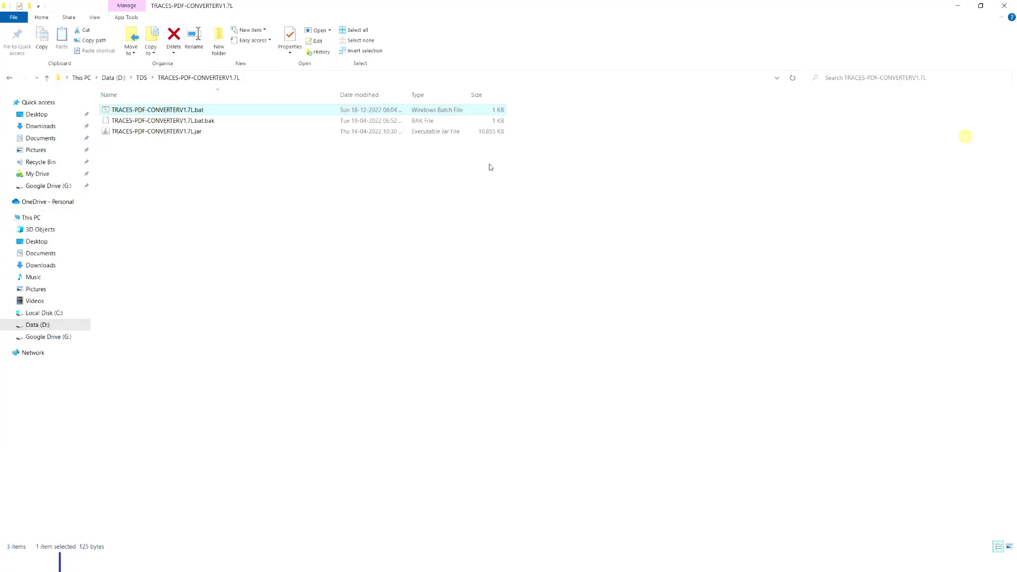
Step: Run TRACES-PDF-CONVERTERV1.7L.bat as administrator, close the utility window, and refresh the folder
right_click(141, 109)
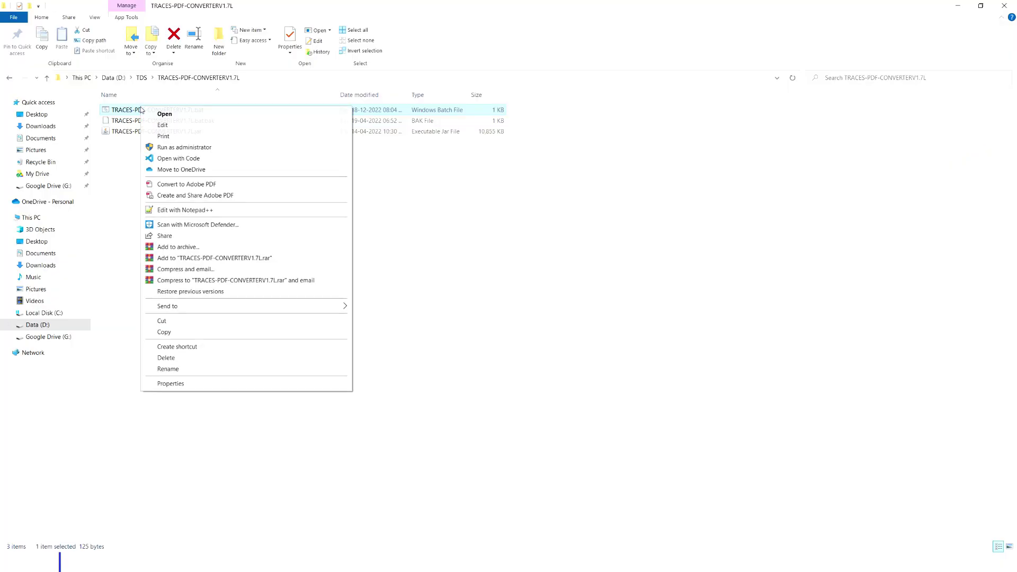
left_click(193, 147)
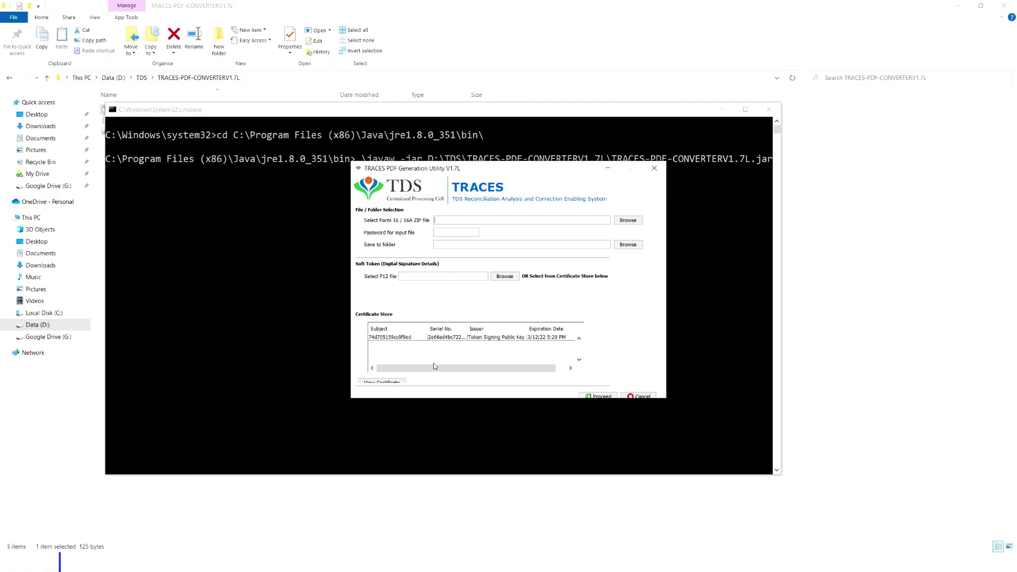
left_click(654, 168)
right_click(517, 321)
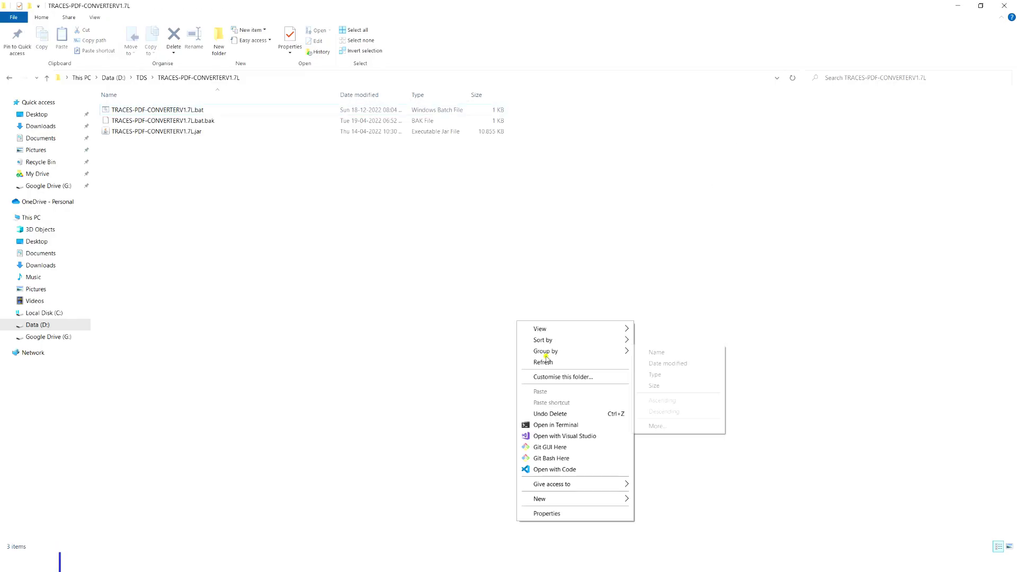
left_click(546, 362)
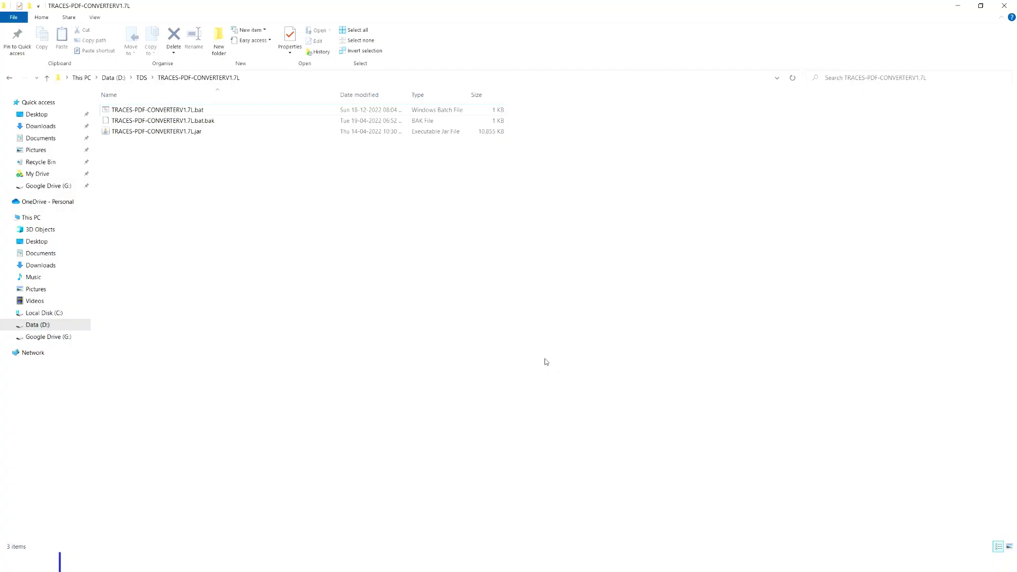